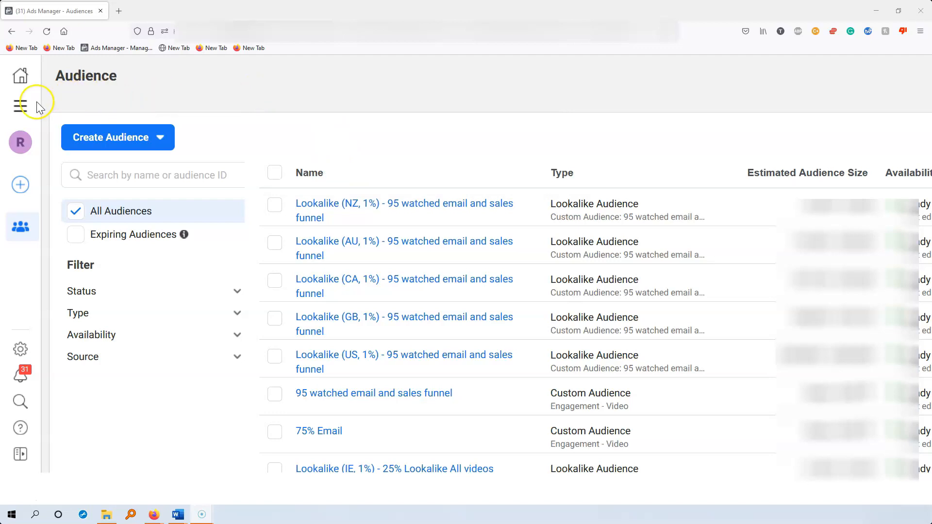
- Start a new custom audience from the Audiences tool, with Website as its source
left_click(20, 107)
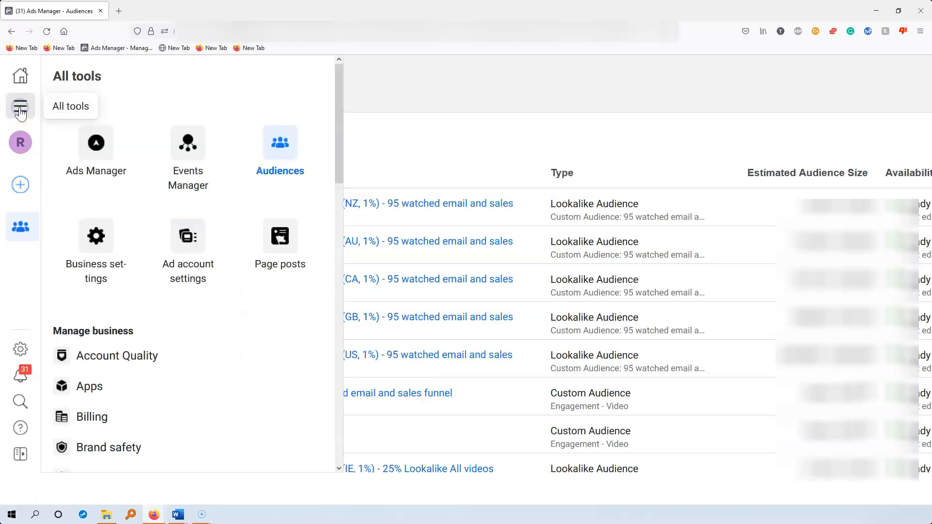
left_click(290, 154)
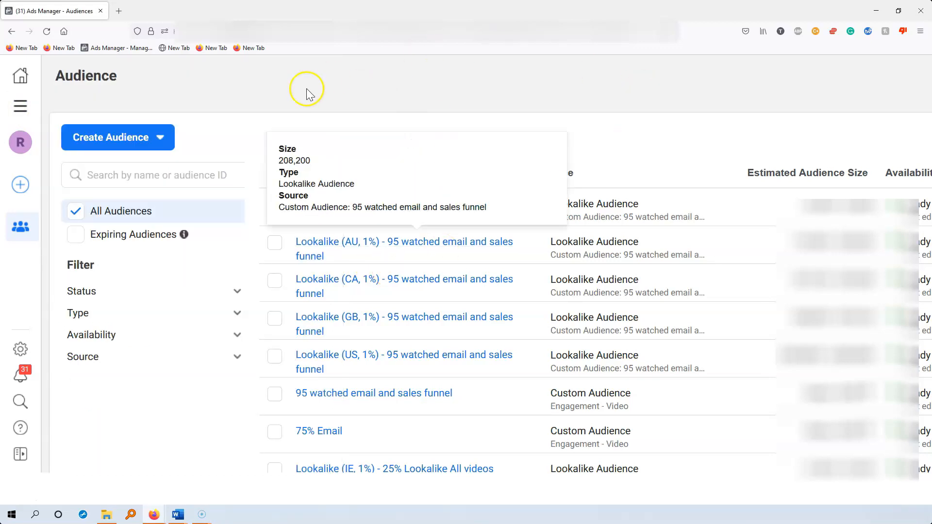
left_click(160, 139)
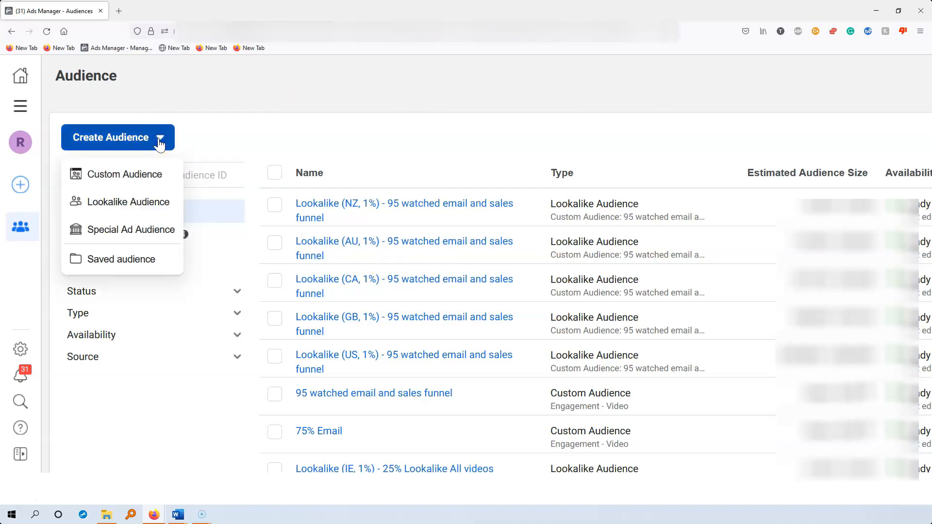
left_click(138, 175)
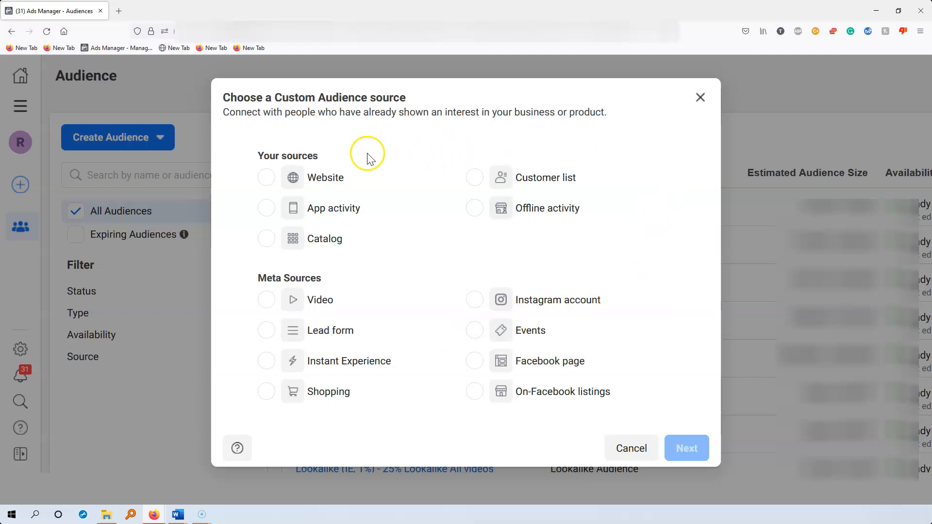
left_click(266, 178)
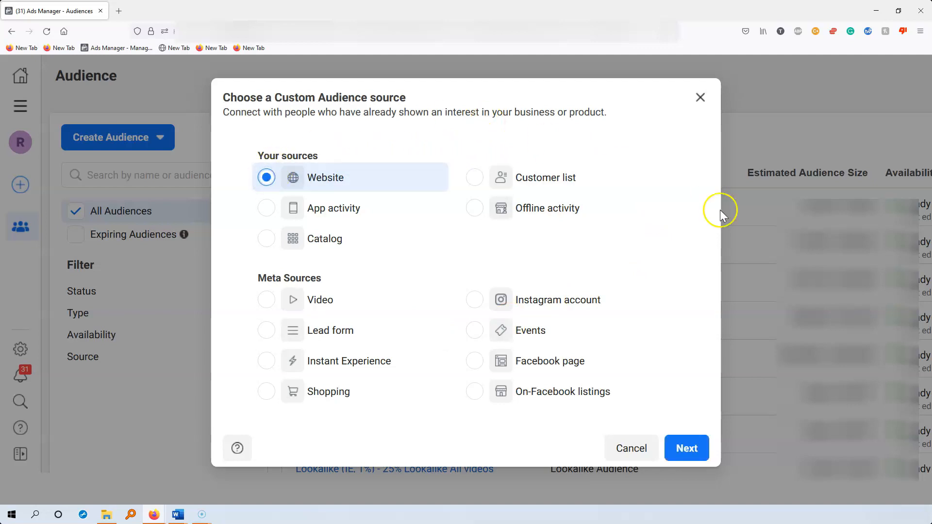
left_click(691, 449)
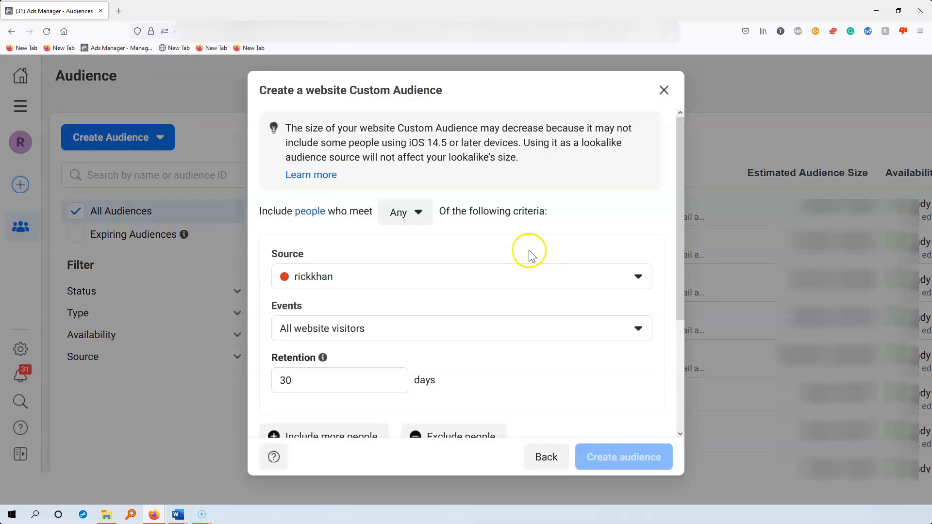
left_click_drag(304, 129, 452, 142)
left_click(638, 197)
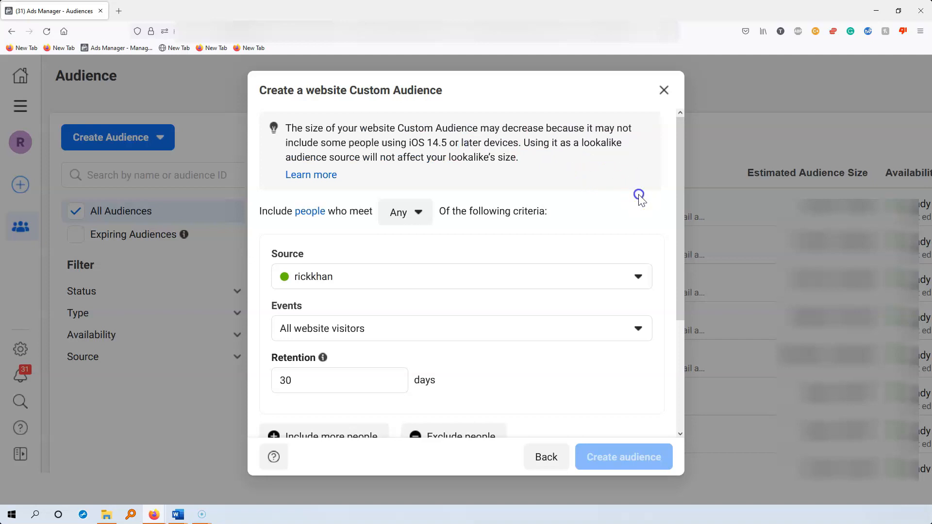
- Set the website audience's event to Visitors by time spent with the 25% percentile
scroll(641, 199, "down", 2)
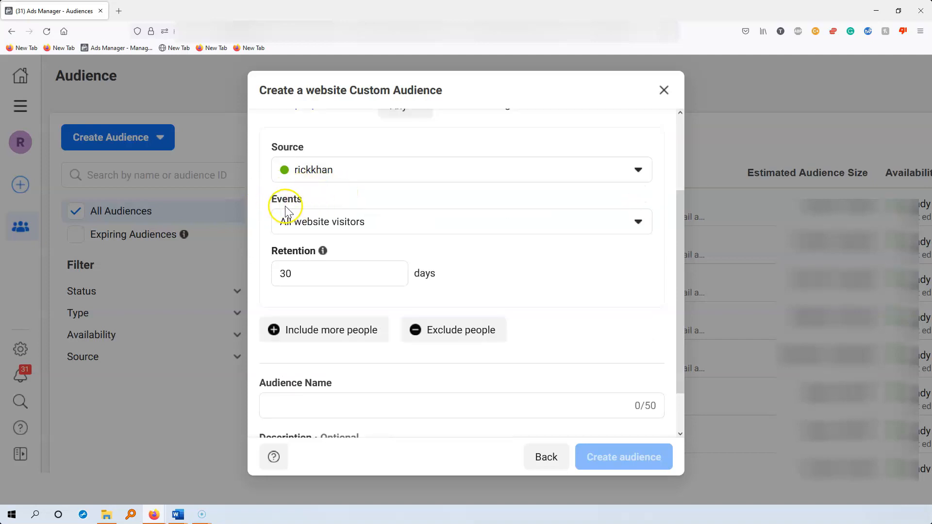
left_click(646, 229)
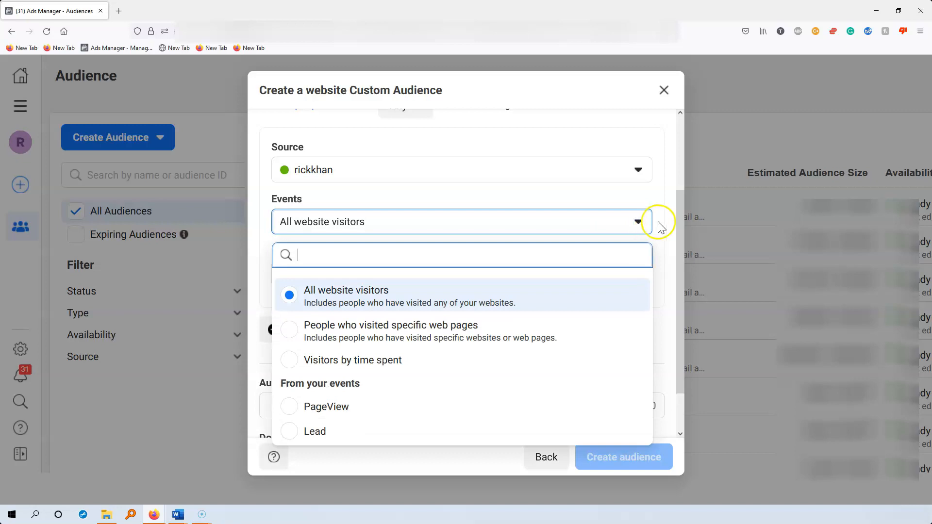
scroll(658, 224, "down", 1)
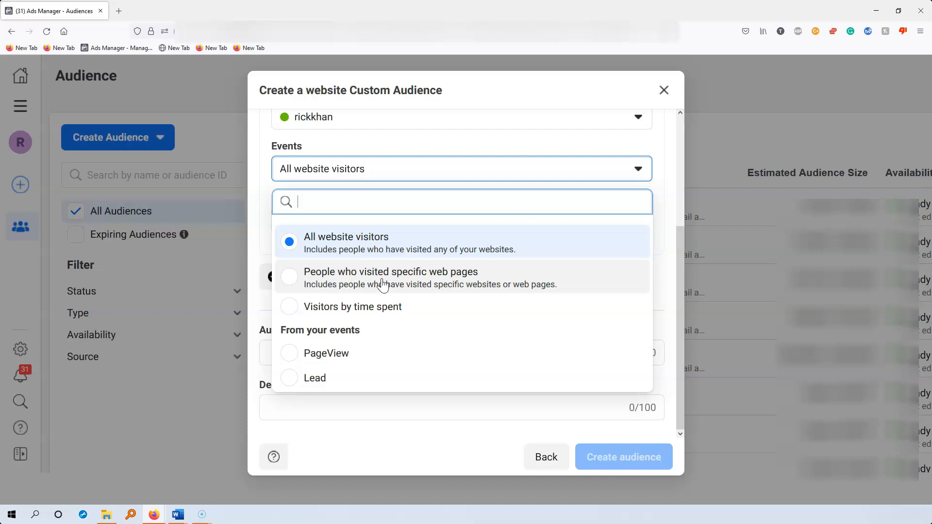
left_click(335, 311)
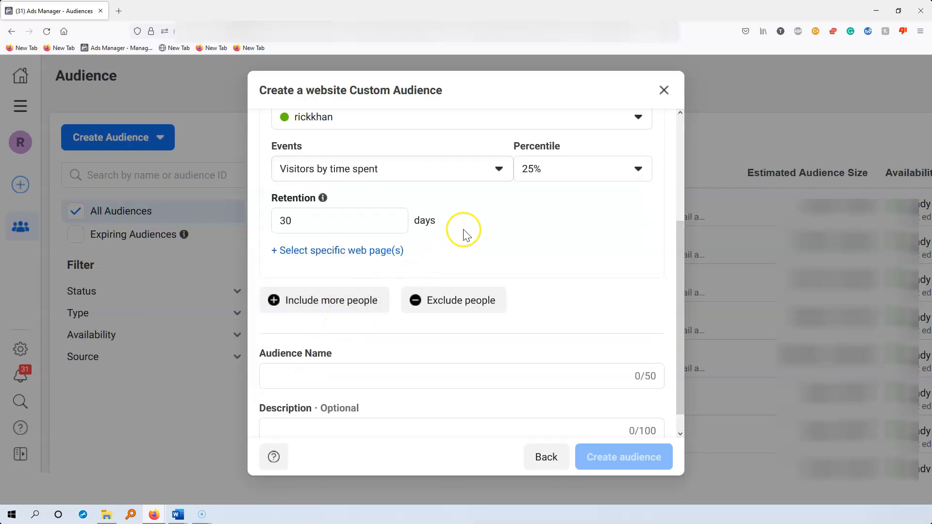
left_click(634, 171)
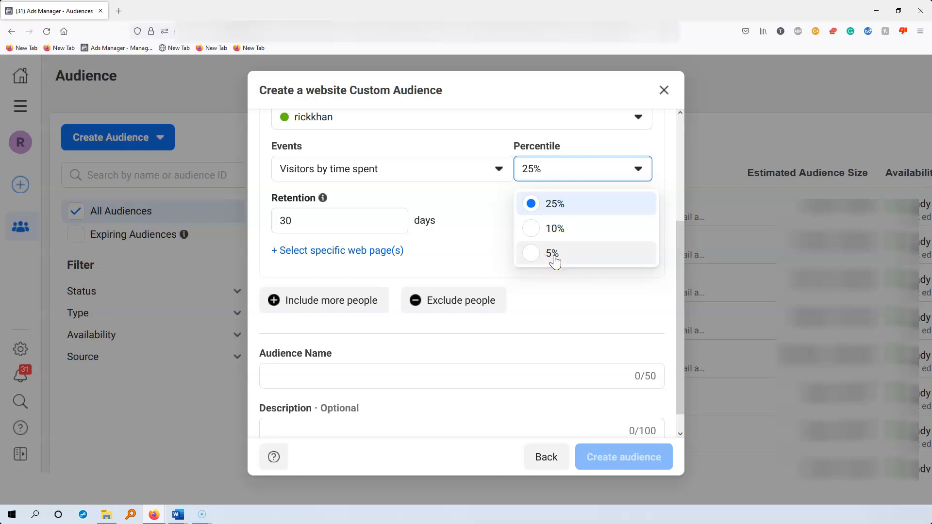
left_click(562, 210)
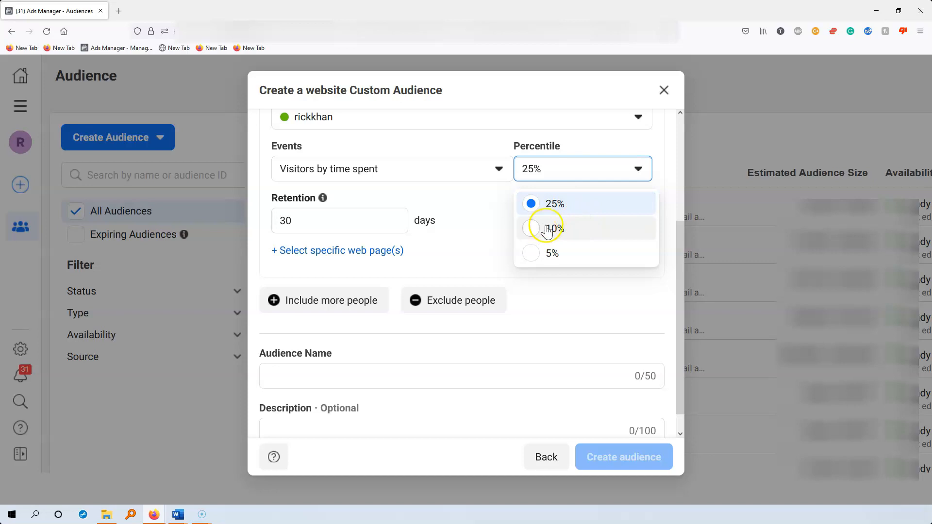
left_click(563, 206)
left_click(310, 221)
scroll(549, 219, "down", 1)
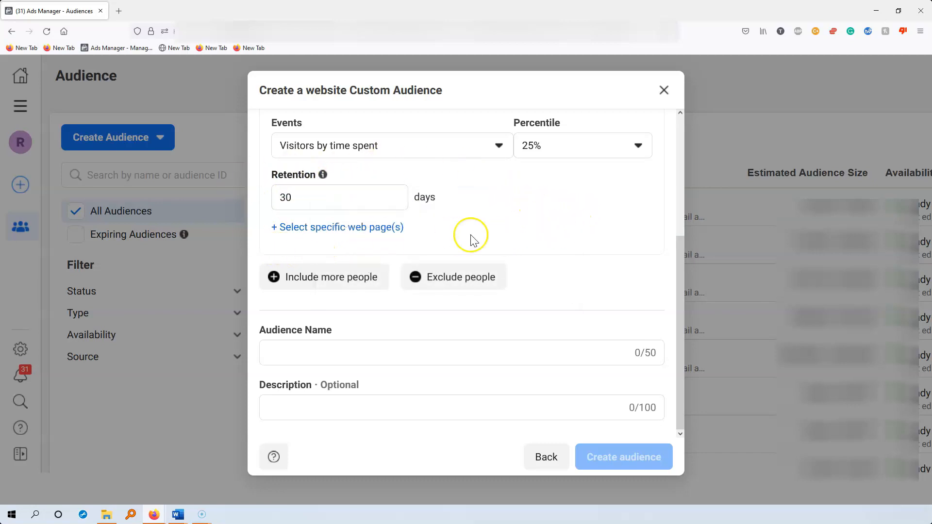
left_click(504, 233)
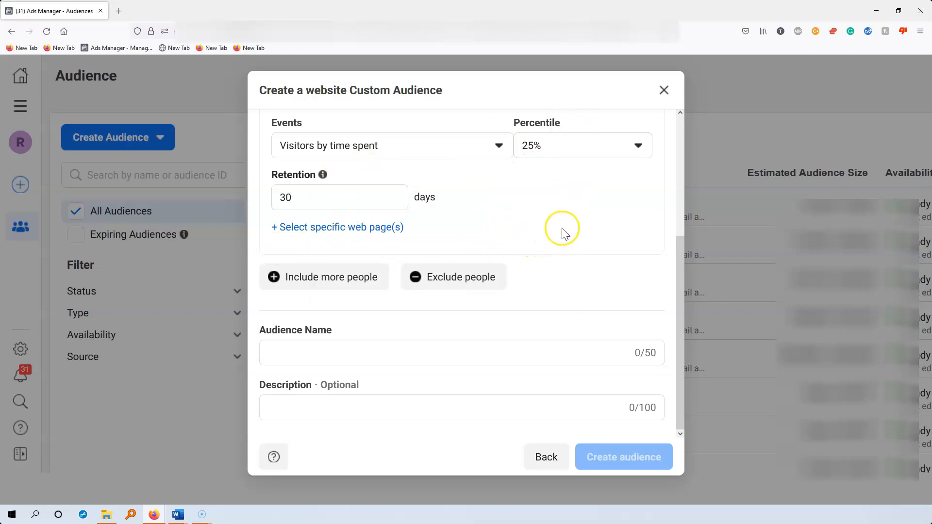
- Name the audience "Example - top 25% website", create it and close the confirmation dialog
left_click(377, 353)
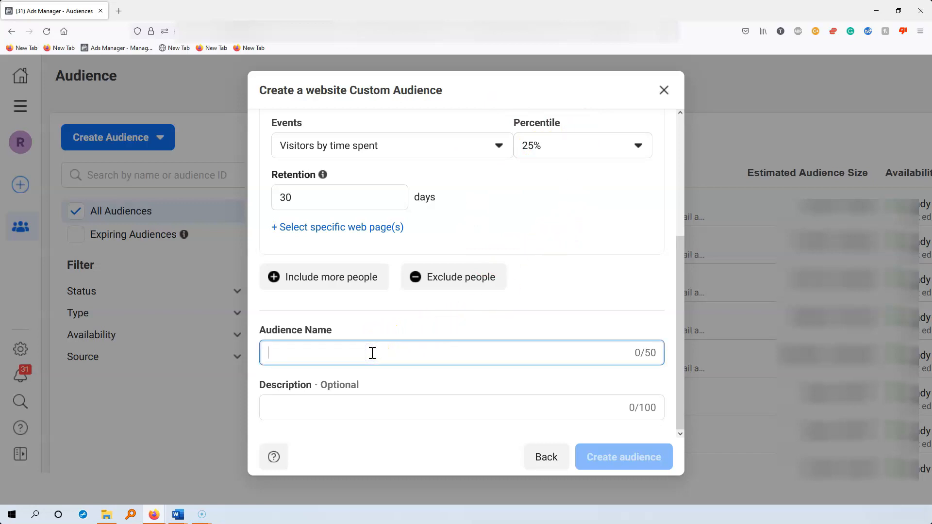
type("E")
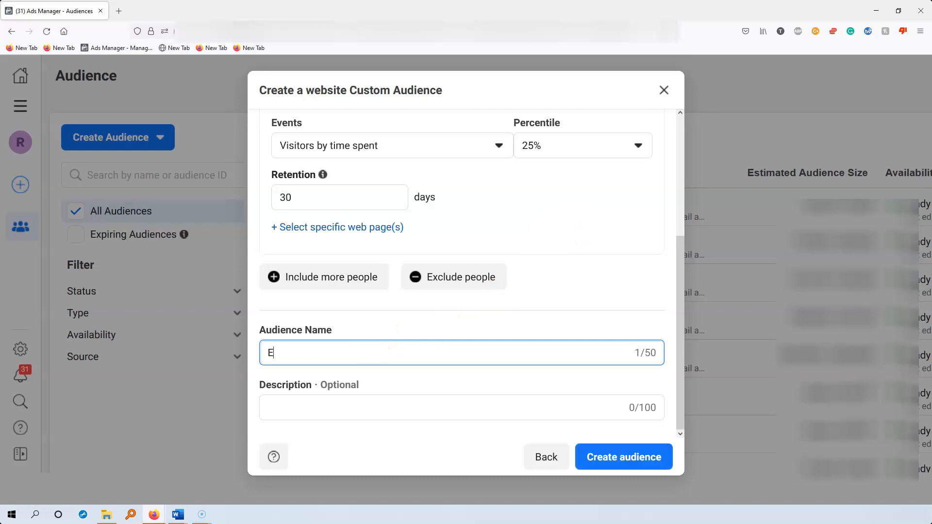
type("xample - top 25% website")
left_click(627, 457)
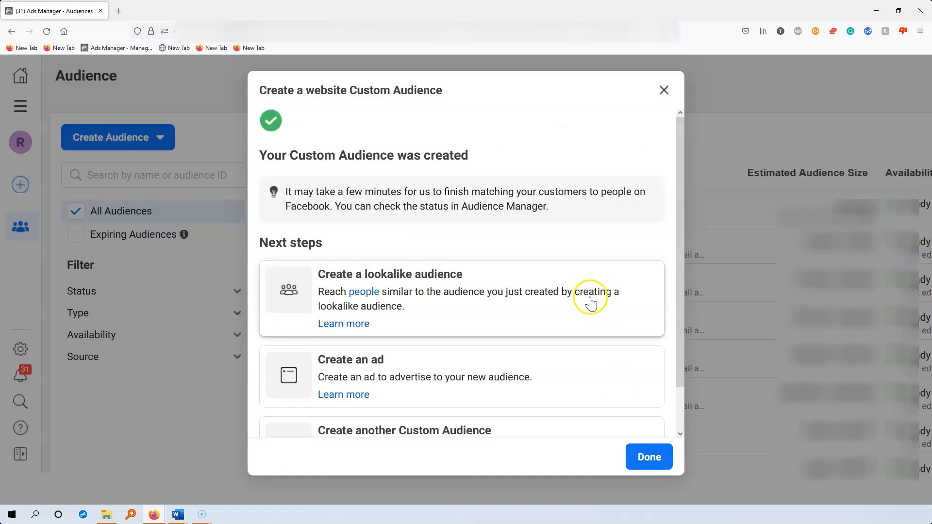
scroll(589, 303, "down", 2)
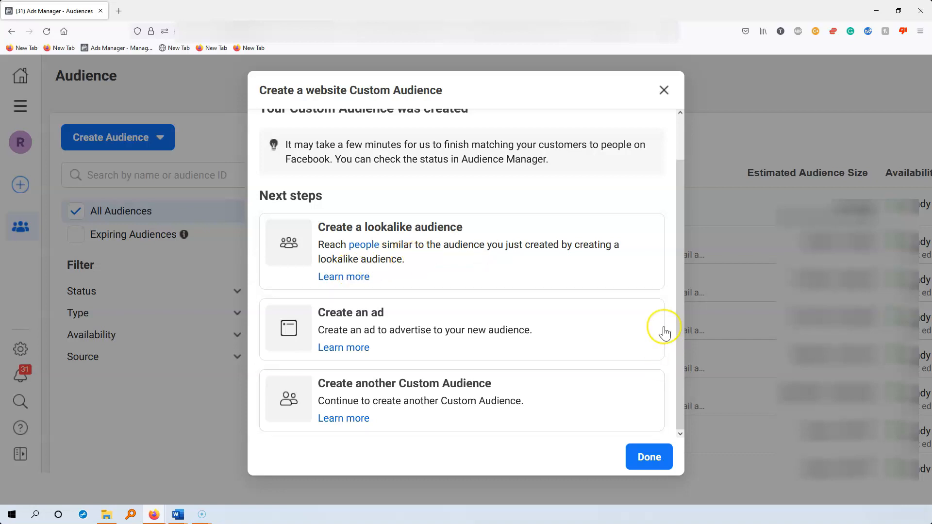
left_click(658, 90)
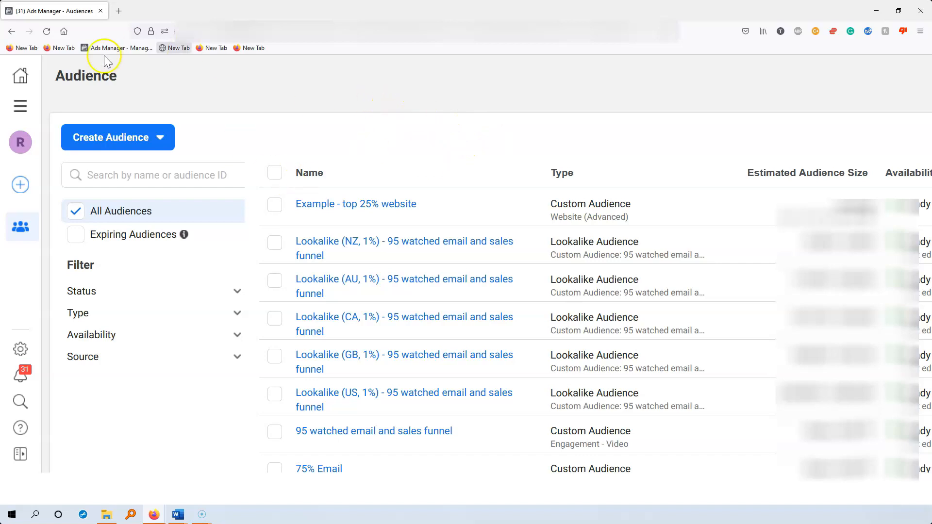
- Go to the campaigns overview and create a new campaign with the Sales objective, leaving the optional names blank
left_click(19, 107)
left_click(74, 149)
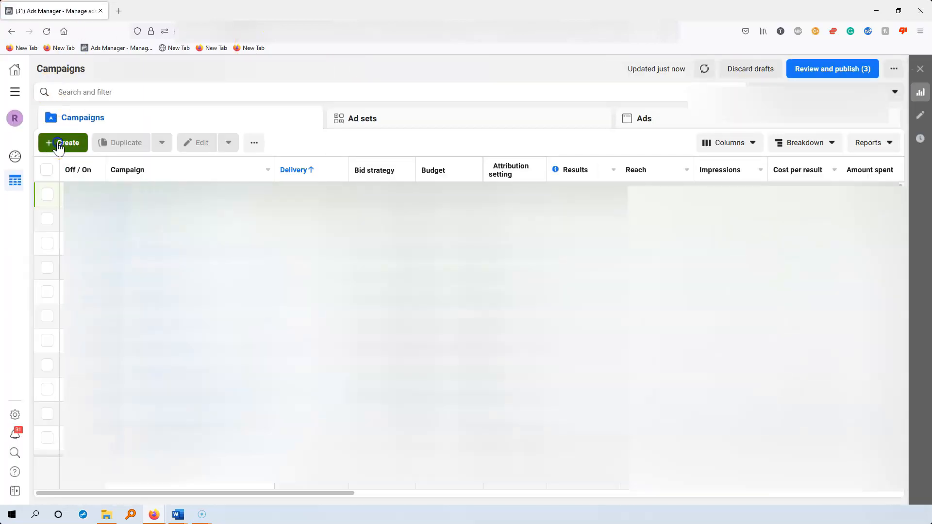
left_click(60, 142)
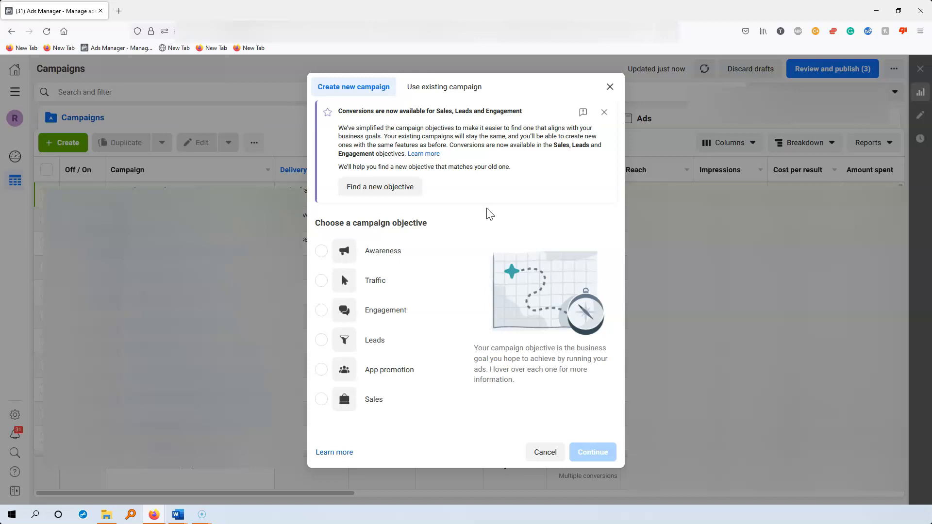
left_click(525, 201)
left_click(320, 403)
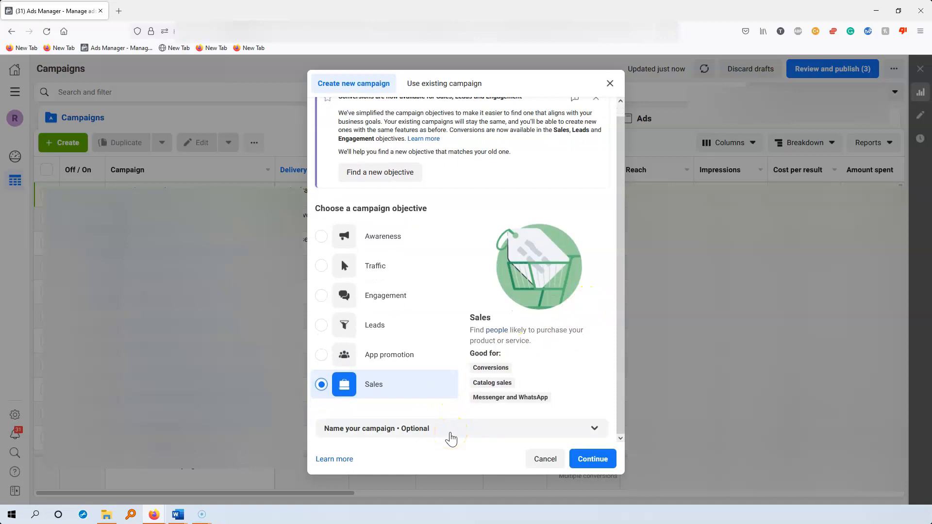
left_click(451, 435)
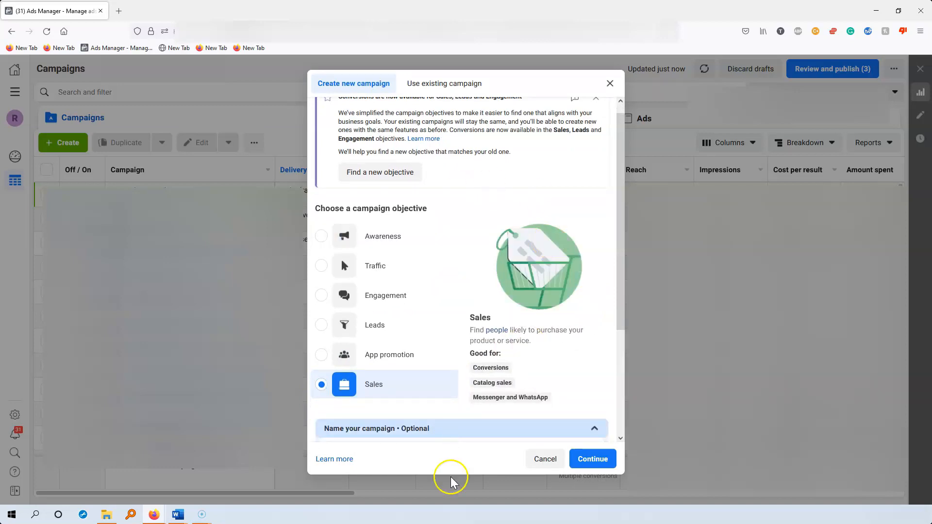
scroll(493, 407, "down", 3)
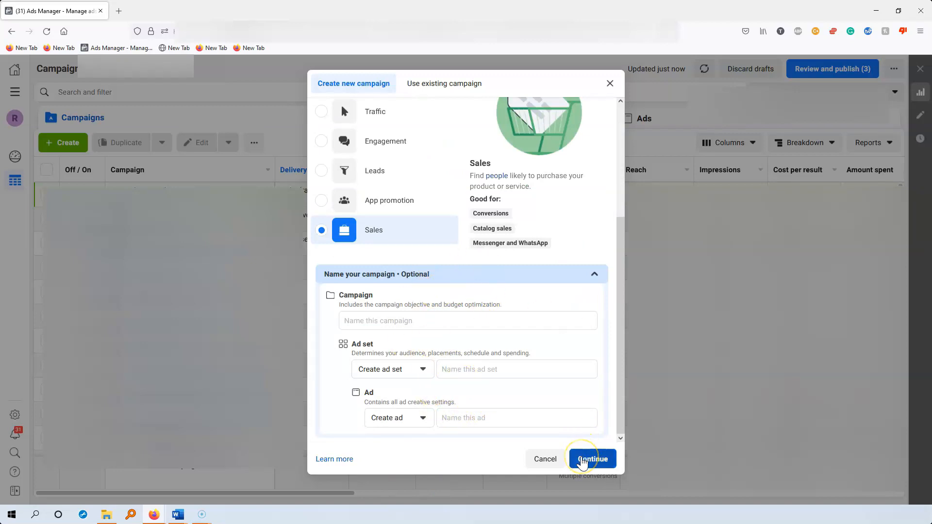
left_click(583, 461)
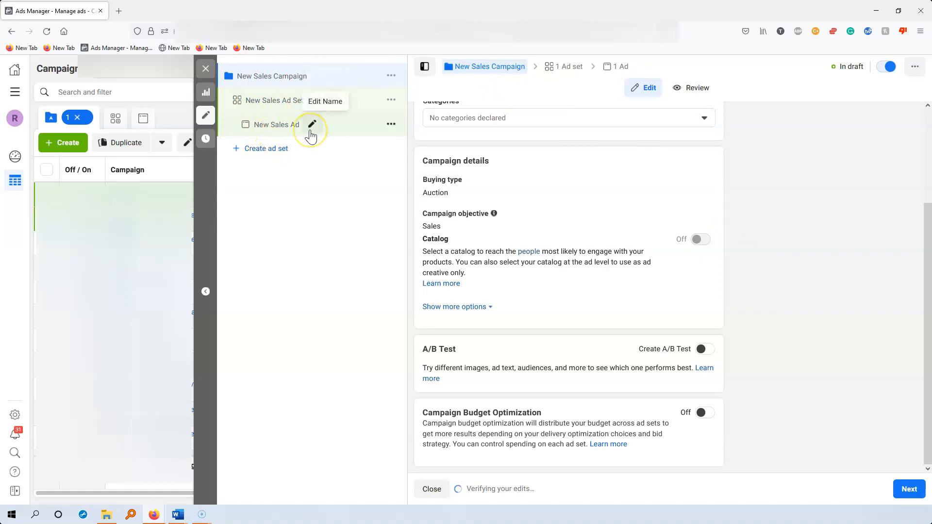
- Add the custom audience "Example - top 25% website" to the new sales ad set's audience
left_click(265, 101)
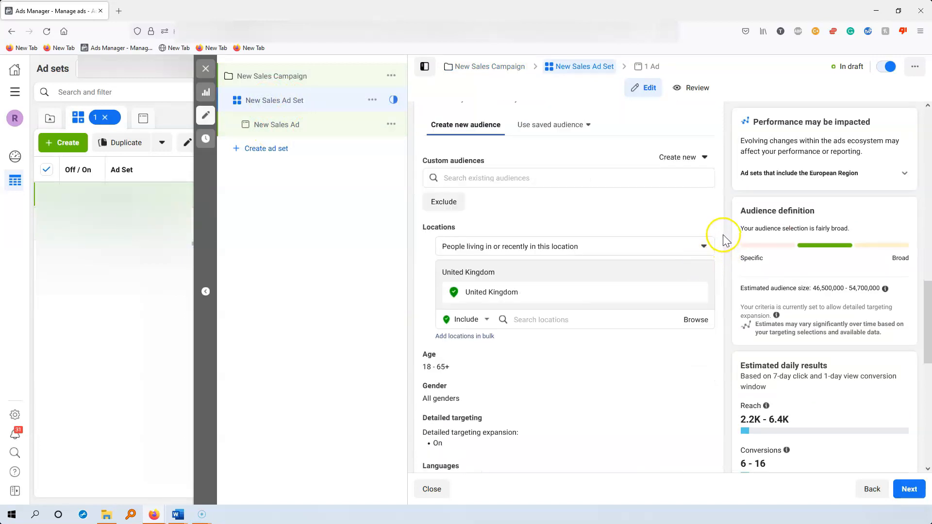
scroll(724, 239, "up", 2)
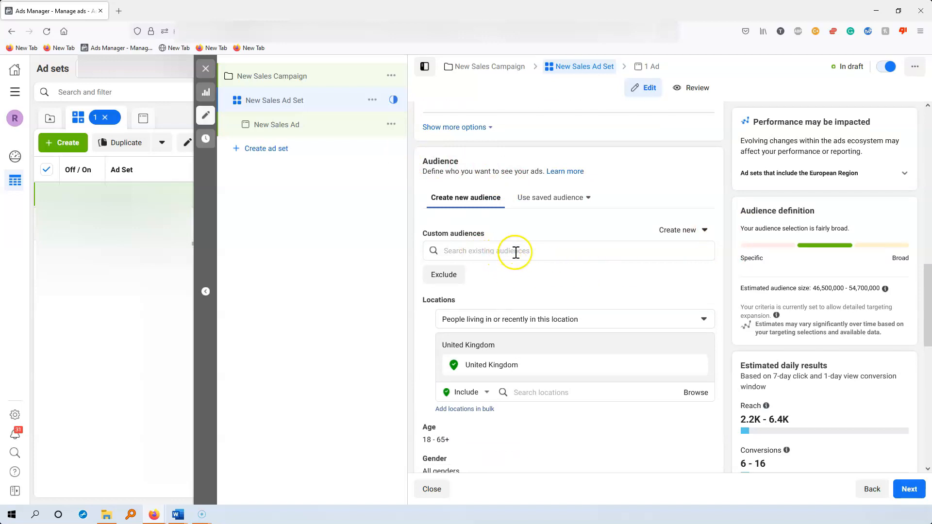
left_click(579, 250)
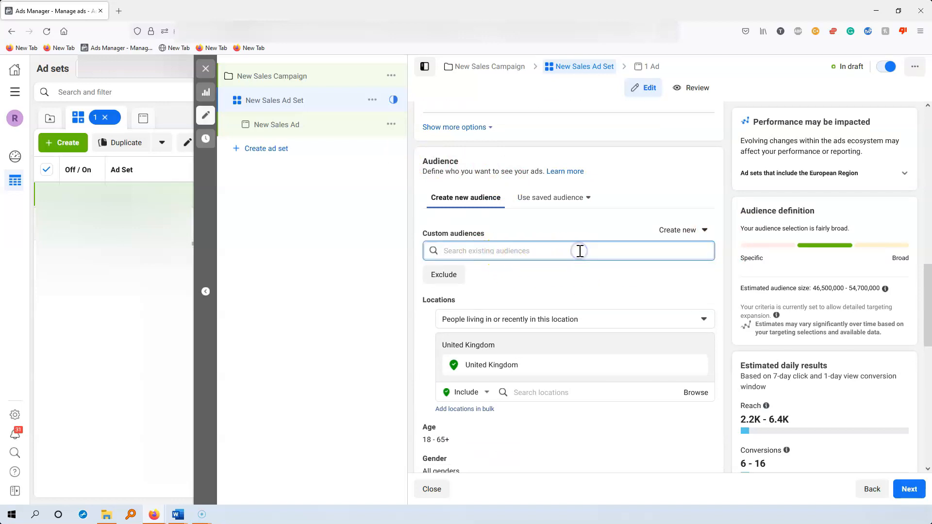
left_click(552, 277)
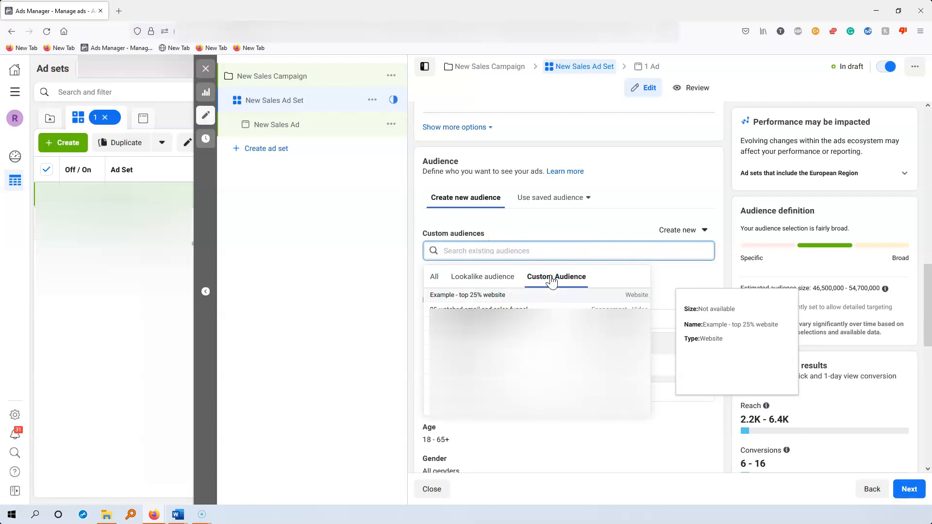
left_click(462, 296)
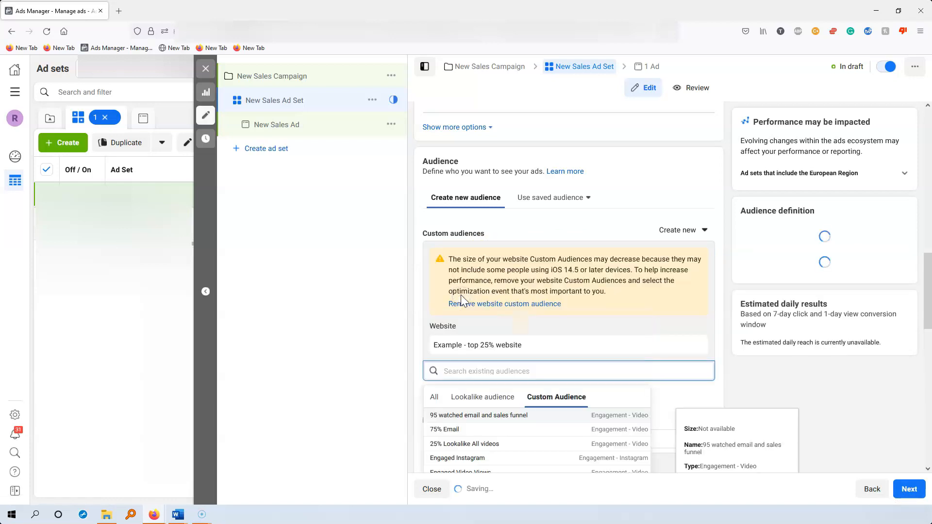
scroll(719, 303, "down", 2)
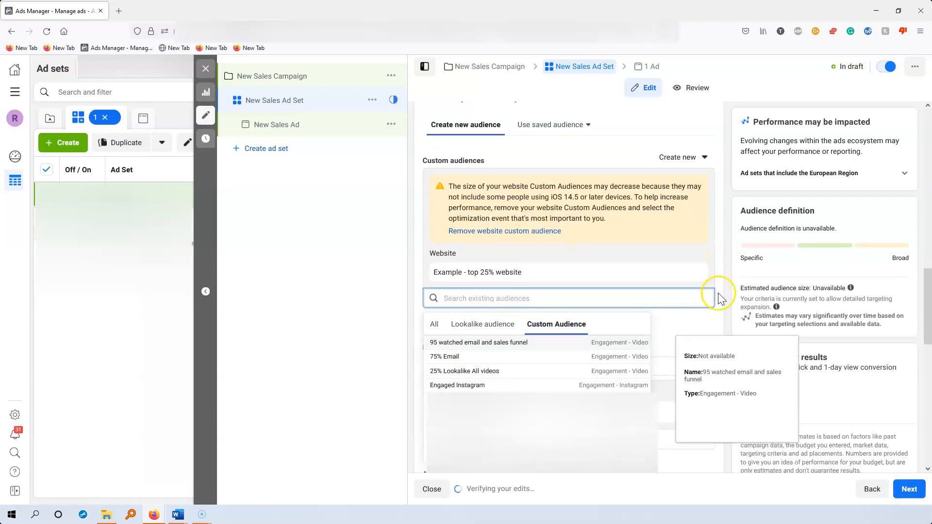
left_click(719, 296)
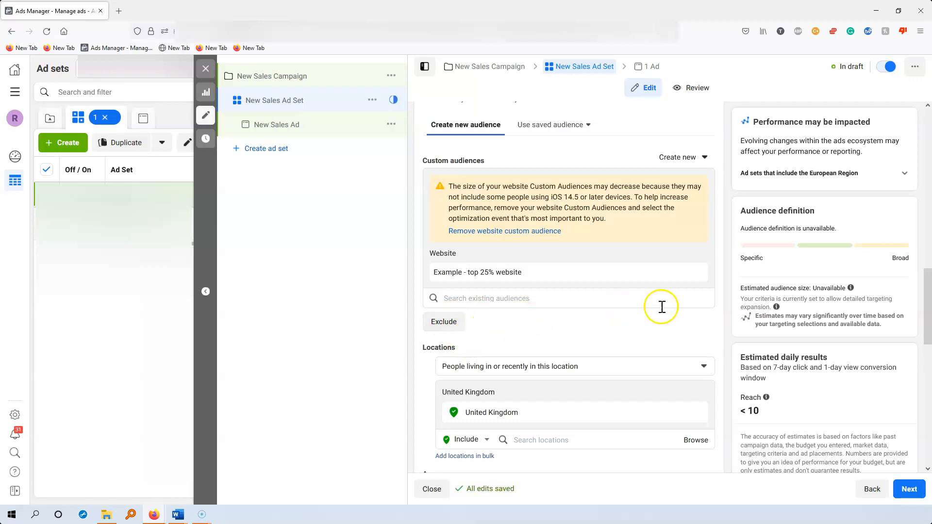
- Review the ad set's custom audience, location, age, gender, detailed targeting, language and placement settings
scroll(680, 310, "down", 3)
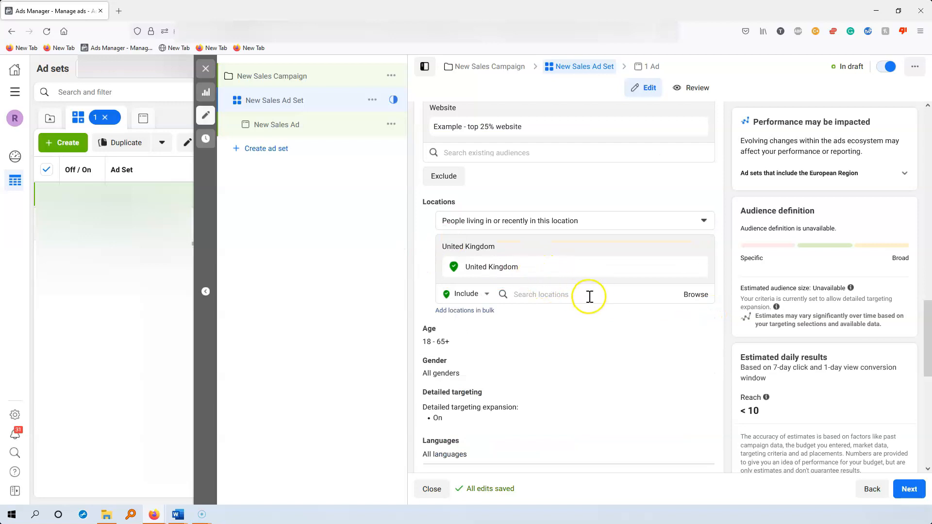
scroll(587, 296, "down", 3)
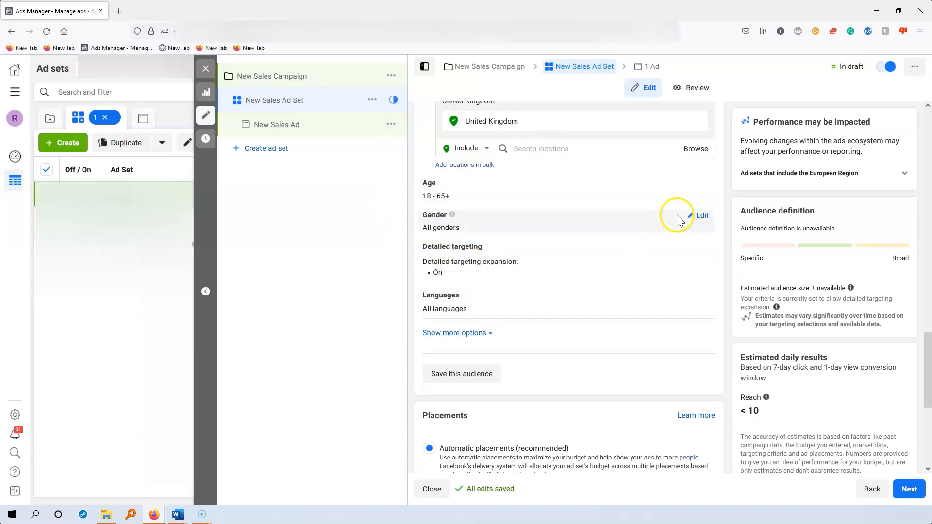
scroll(678, 219, "up", 8)
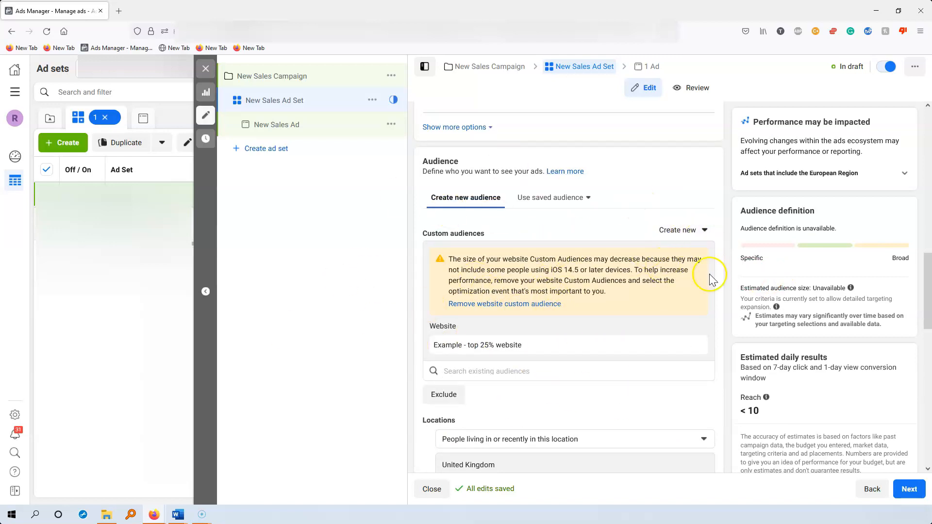
scroll(725, 278, "down", 9)
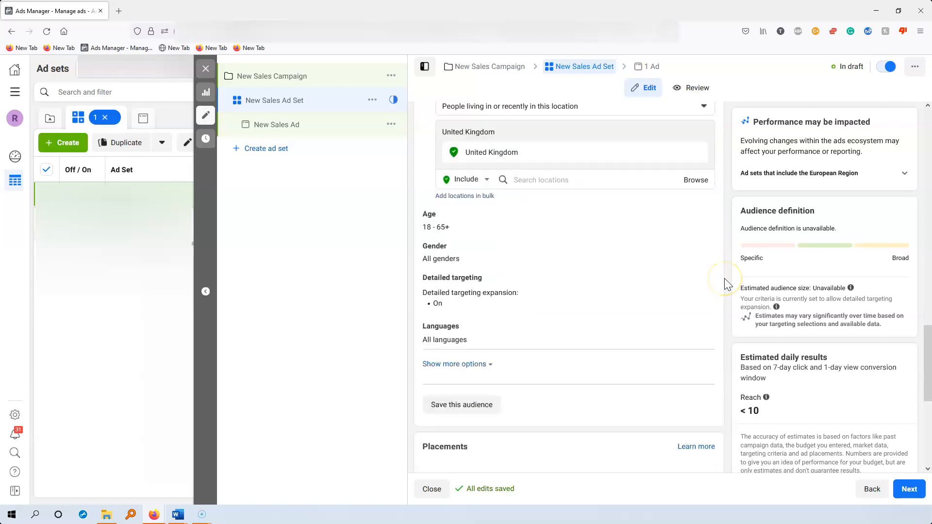
scroll(725, 288, "down", 2)
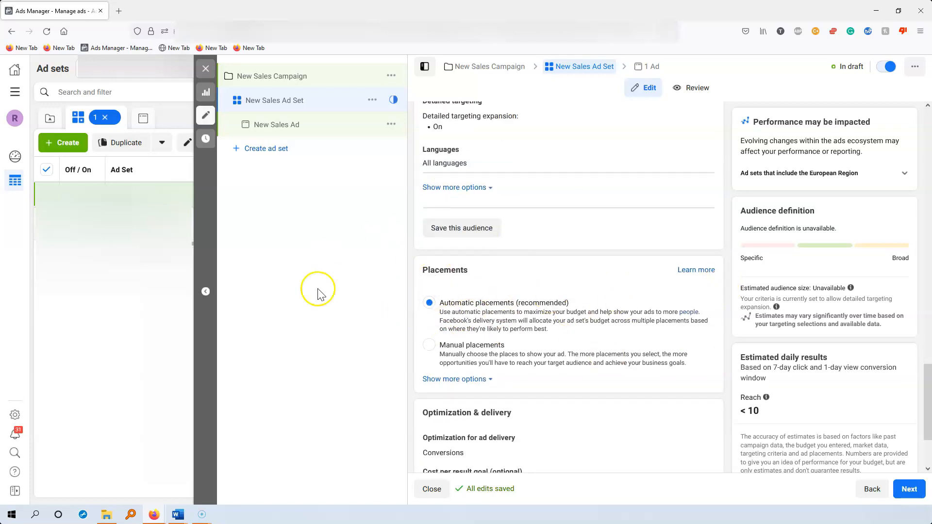
scroll(728, 345, "up", 2)
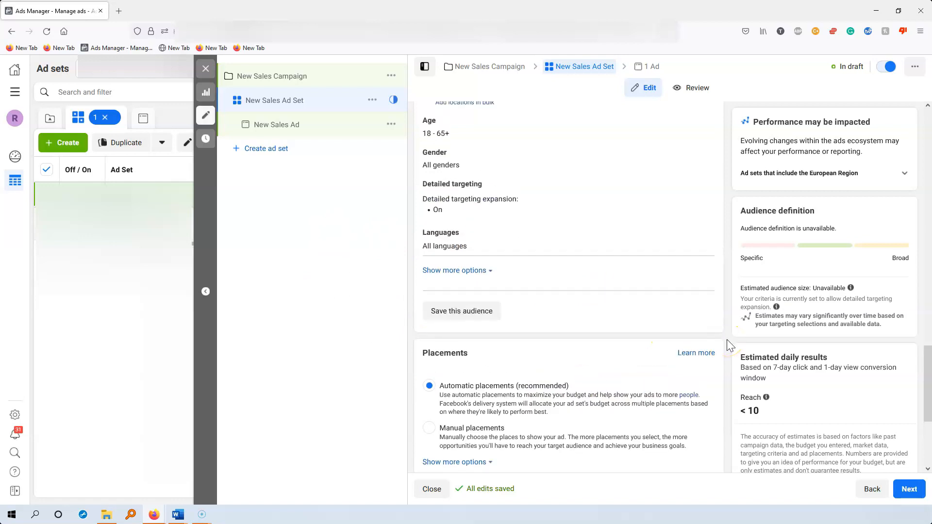
scroll(727, 339, "up", 10)
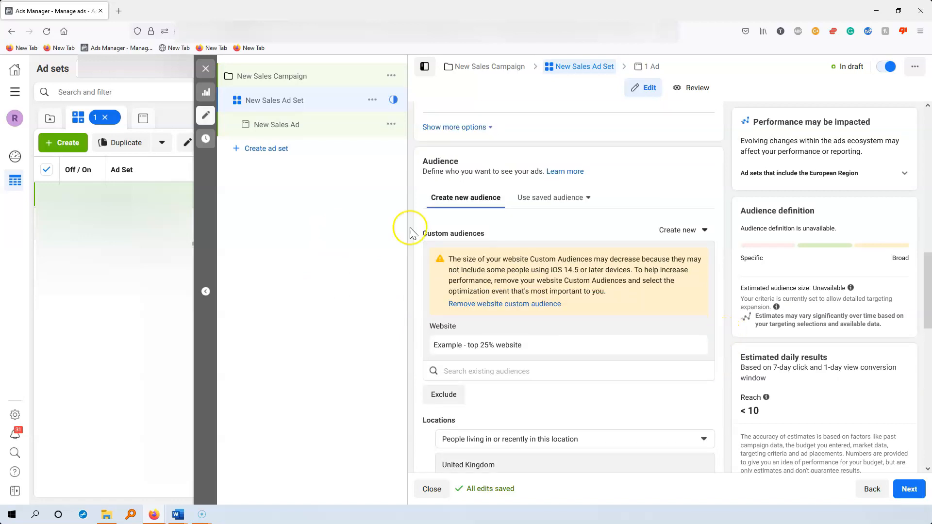